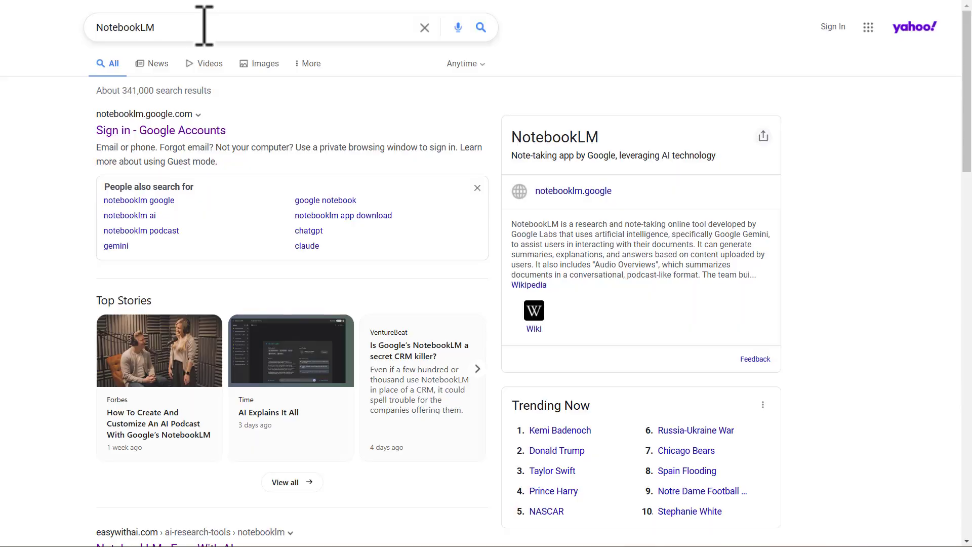
Open the notebooklm.google.com 'Sign in - Google Accounts' result from the Yahoo NotebookLM search
left_click(203, 25)
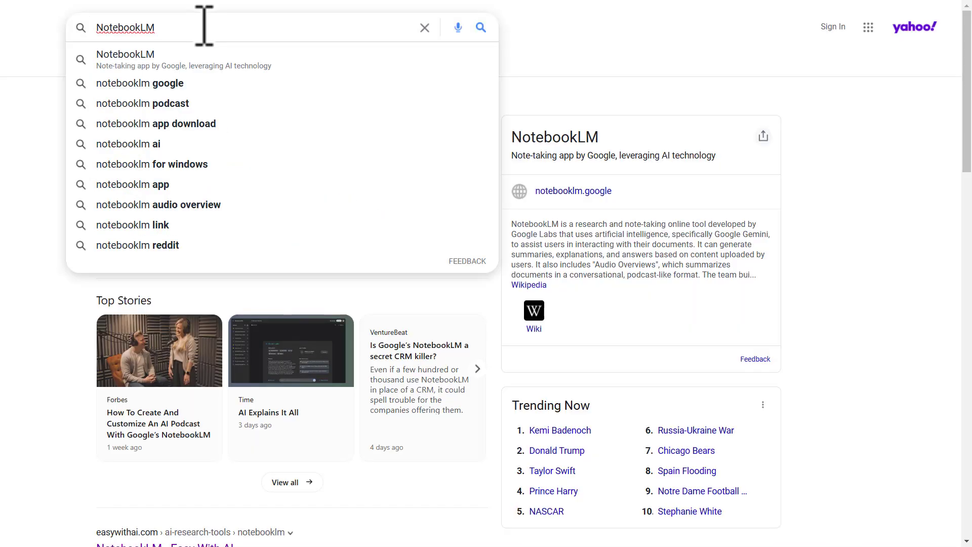
left_click(40, 122)
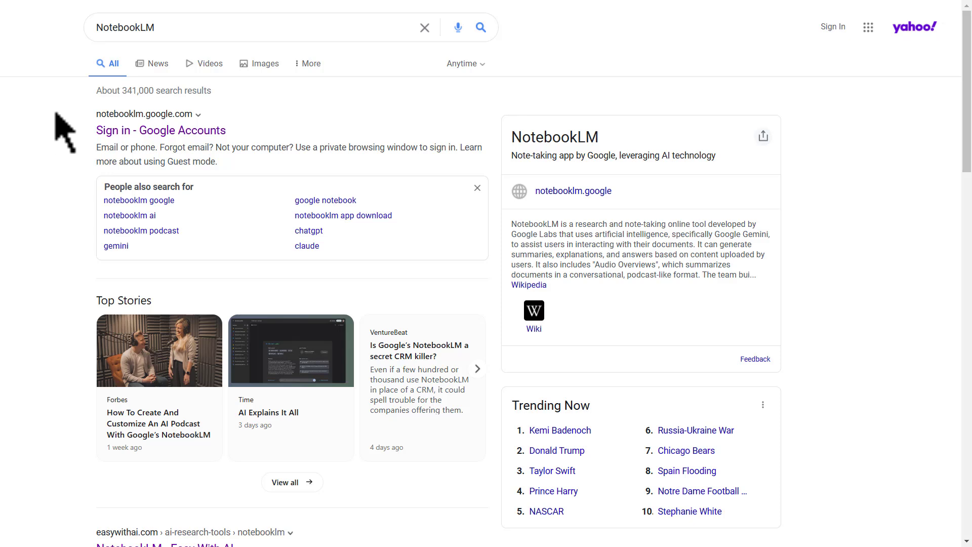
left_click(201, 130)
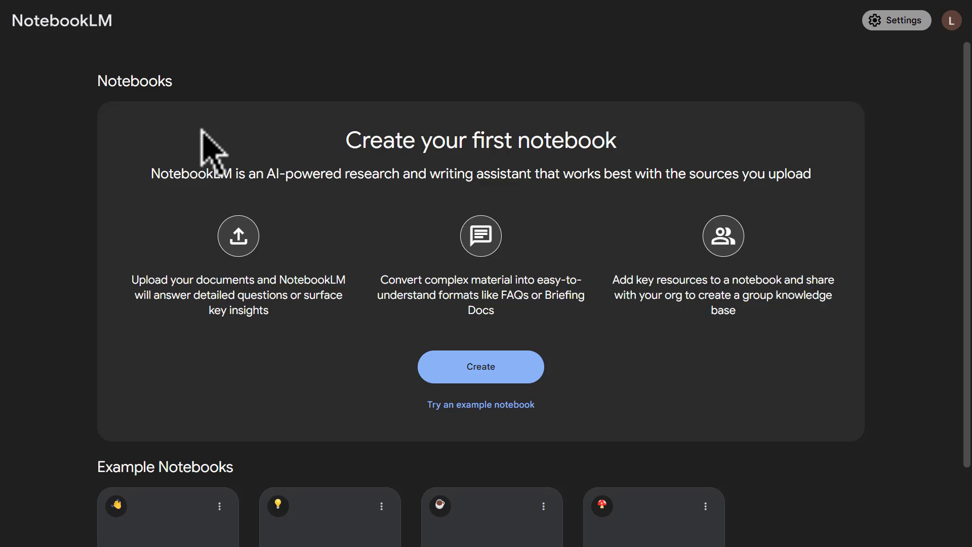
Create a new Untitled notebook, which brings up its Add sources dialog at 0 / 50
left_click(527, 377)
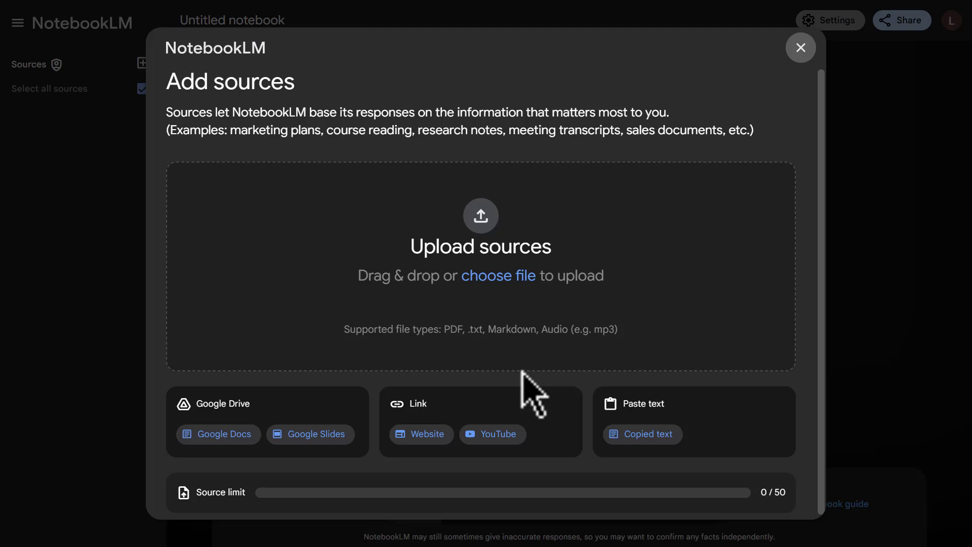
triple_click(481, 248)
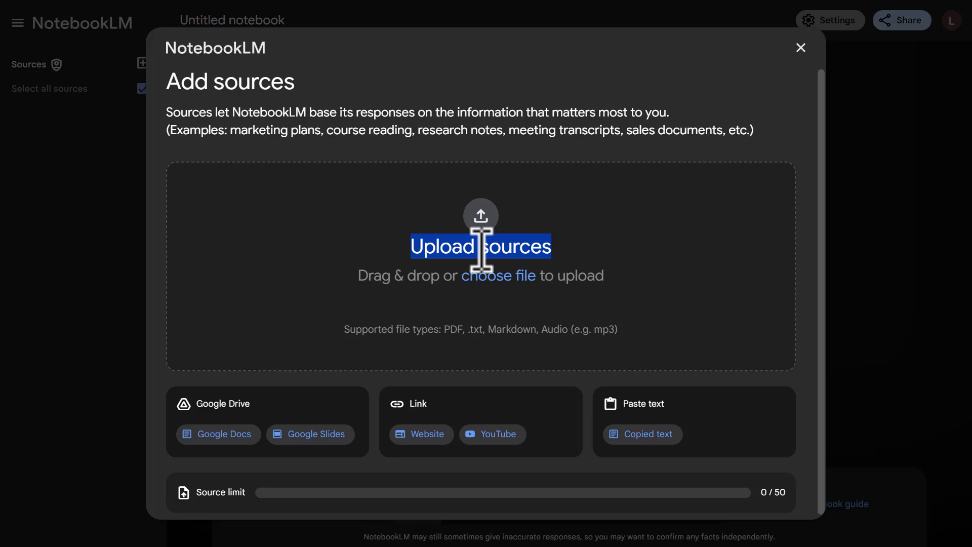
left_click(328, 300)
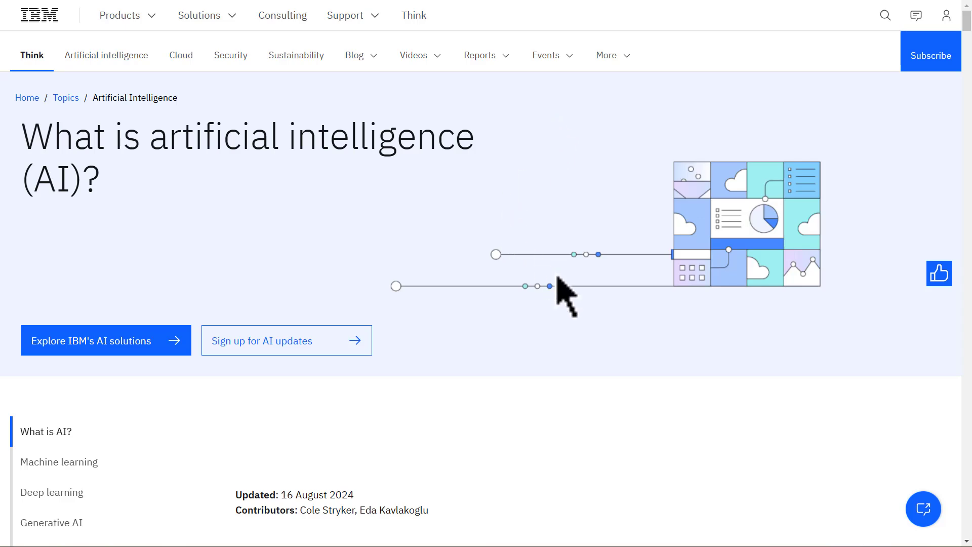
Scroll through IBM's 'What is artificial intelligence (AI)?' article and select its ibm.com address
scroll(524, 240, "down", 2)
scroll(529, 248, "down", 20)
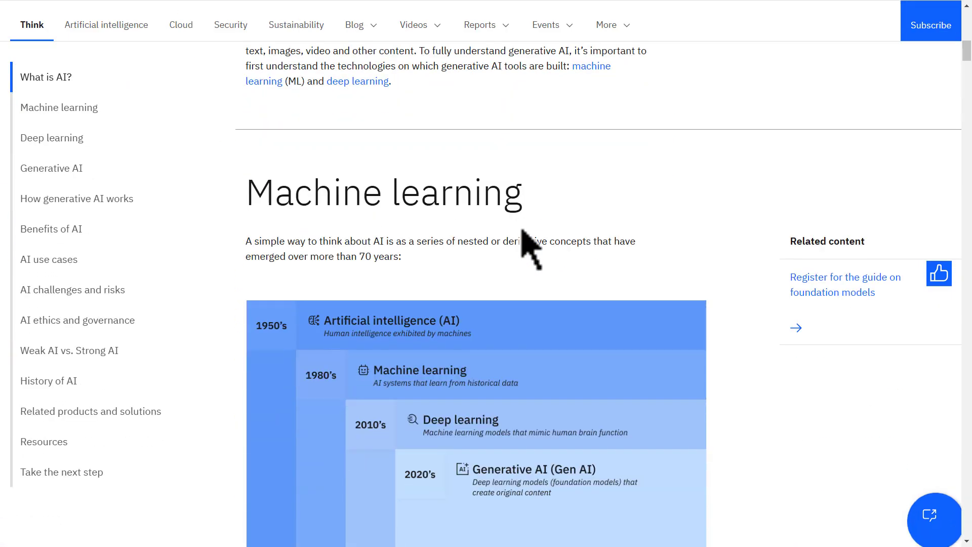
scroll(529, 248, "down", 20)
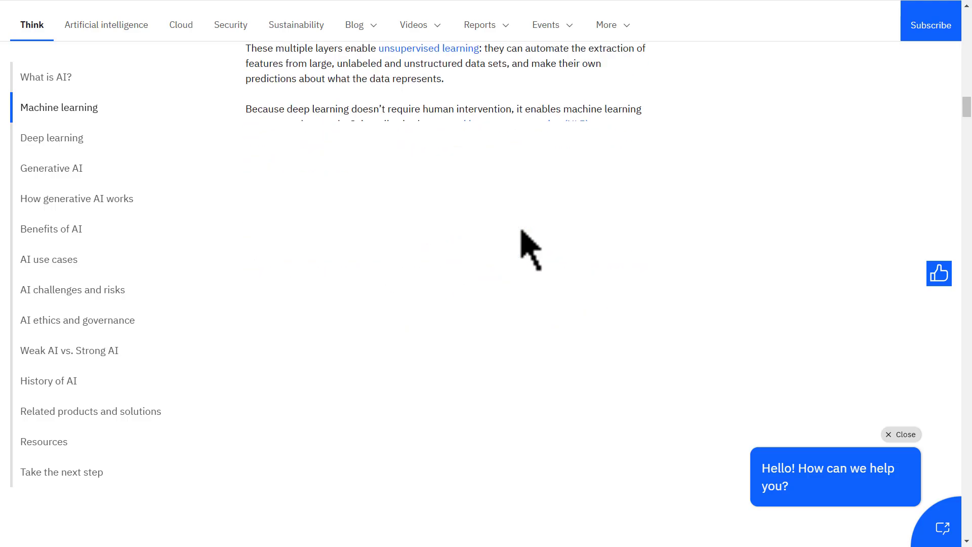
scroll(525, 238, "down", 20)
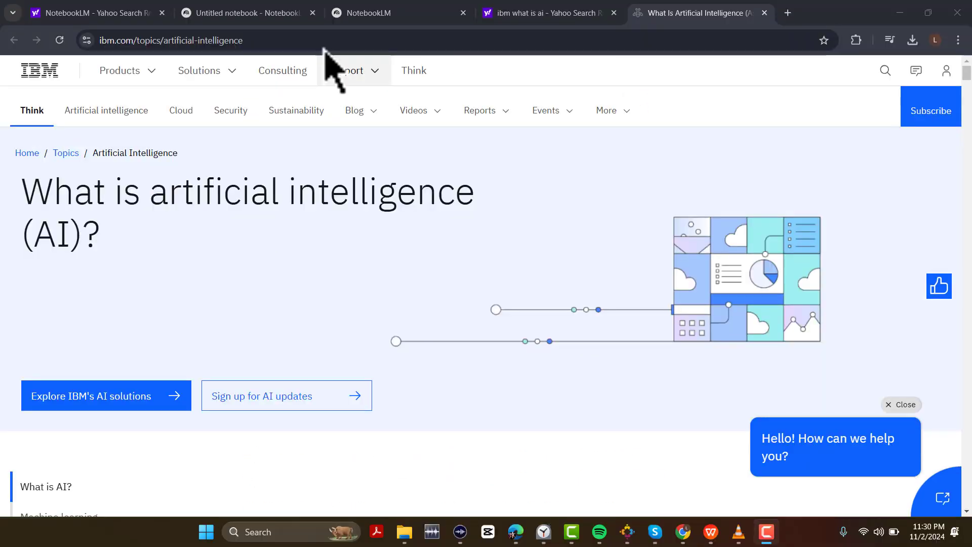
left_click(324, 41)
key("ctrl+c")
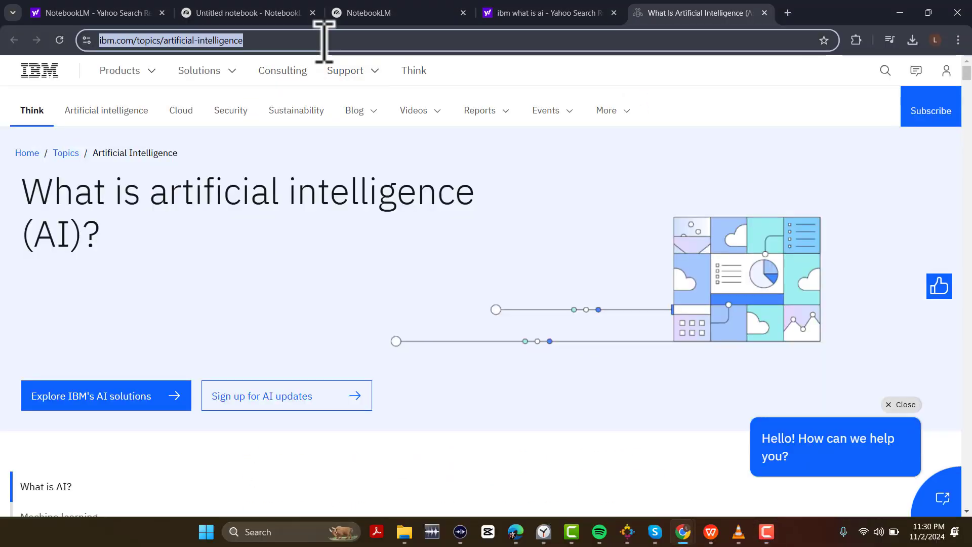
Back in the full-screen Untitled notebook, insert the IBM article URL as a Website source
left_click(251, 13)
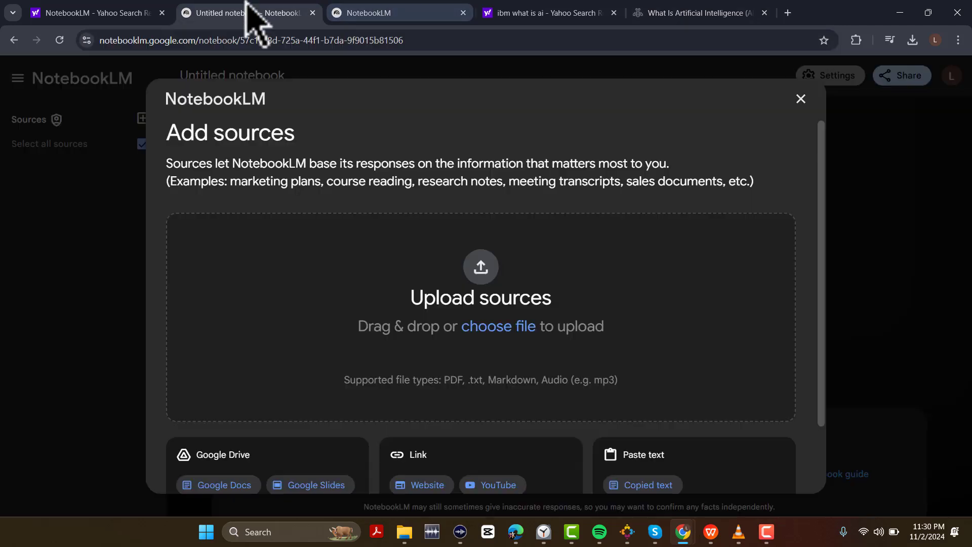
key("F11")
left_click(428, 434)
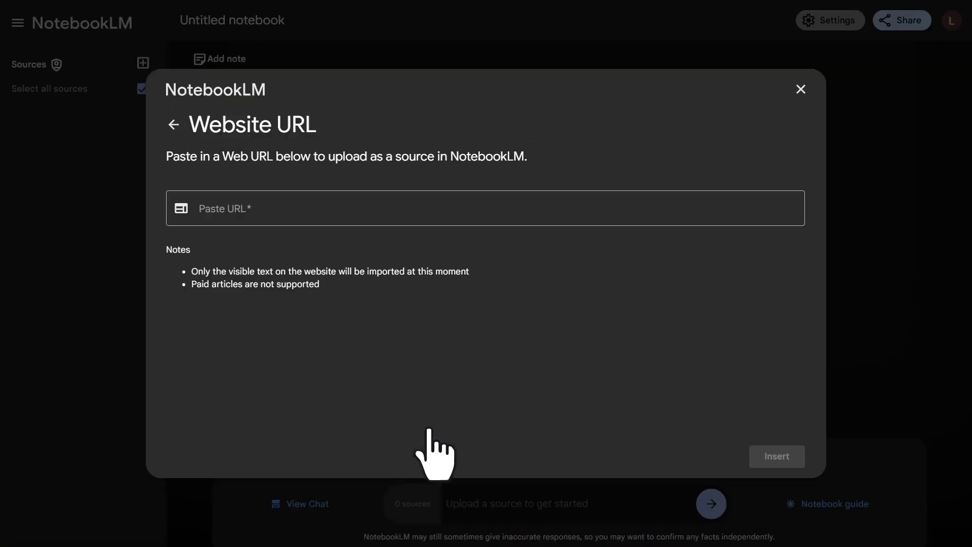
left_click(298, 211)
key("ctrl+v")
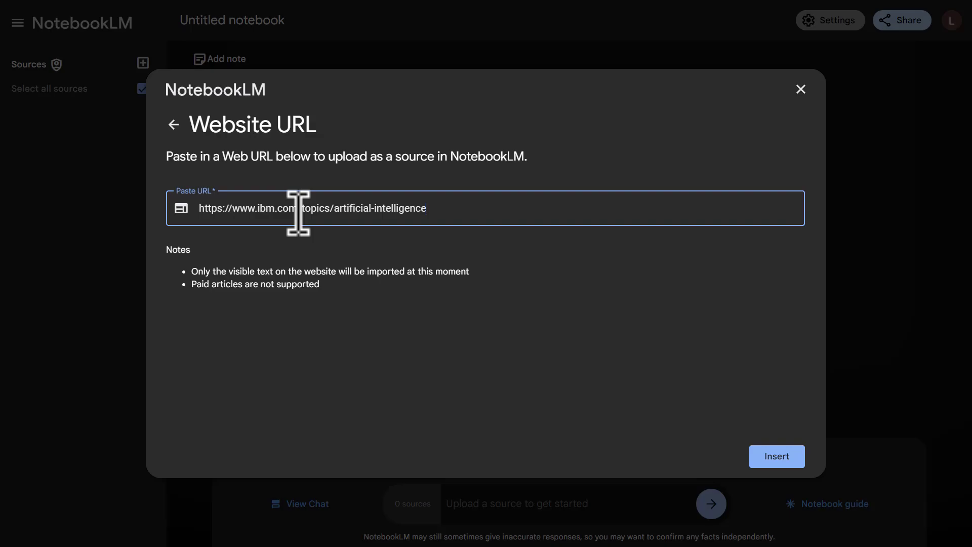
left_click(783, 458)
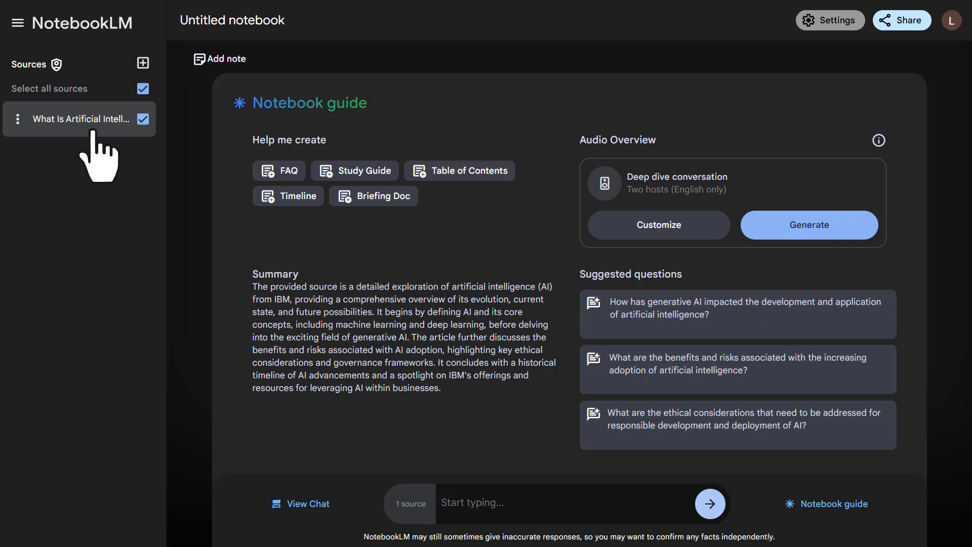
Close the Add sources dialog and generate the 22:06 Audio Overview deep dive
left_click(143, 63)
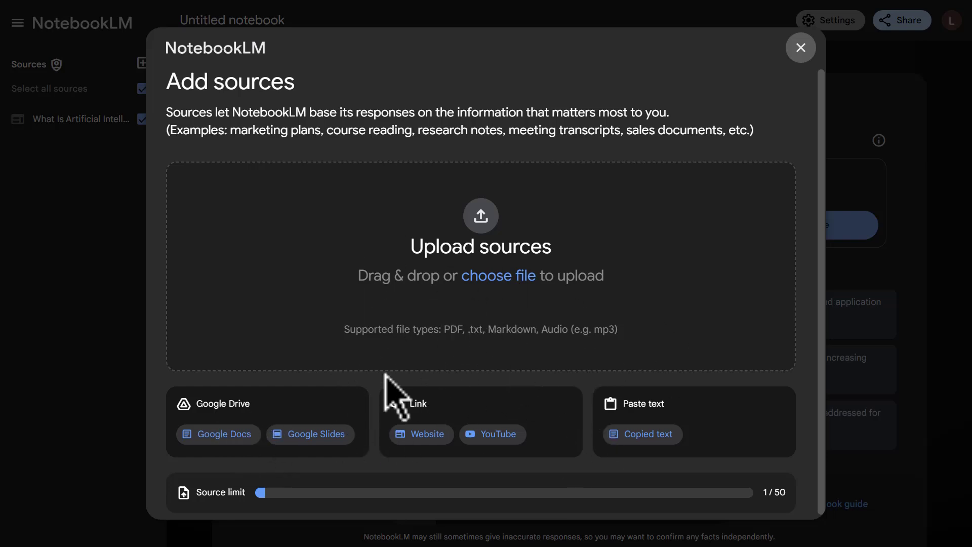
left_click(800, 48)
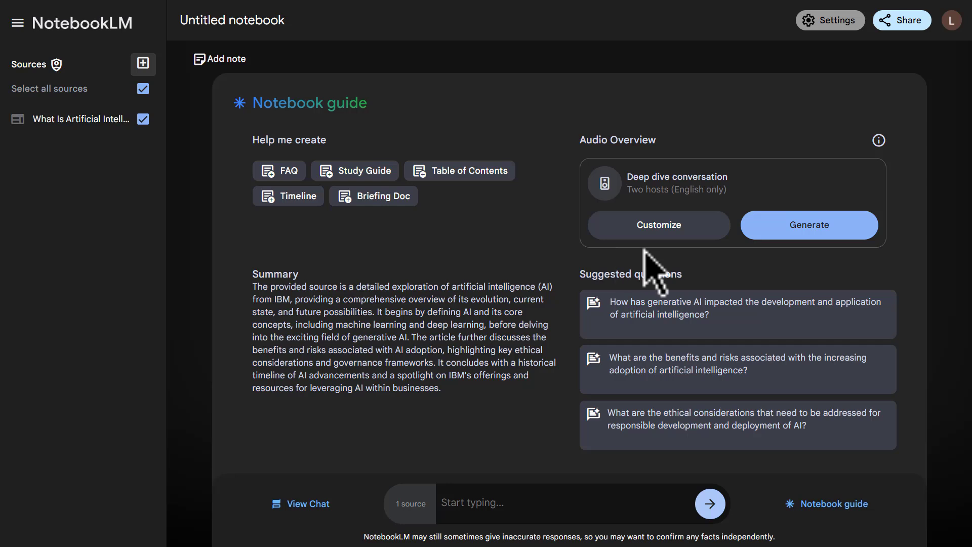
left_click(806, 236)
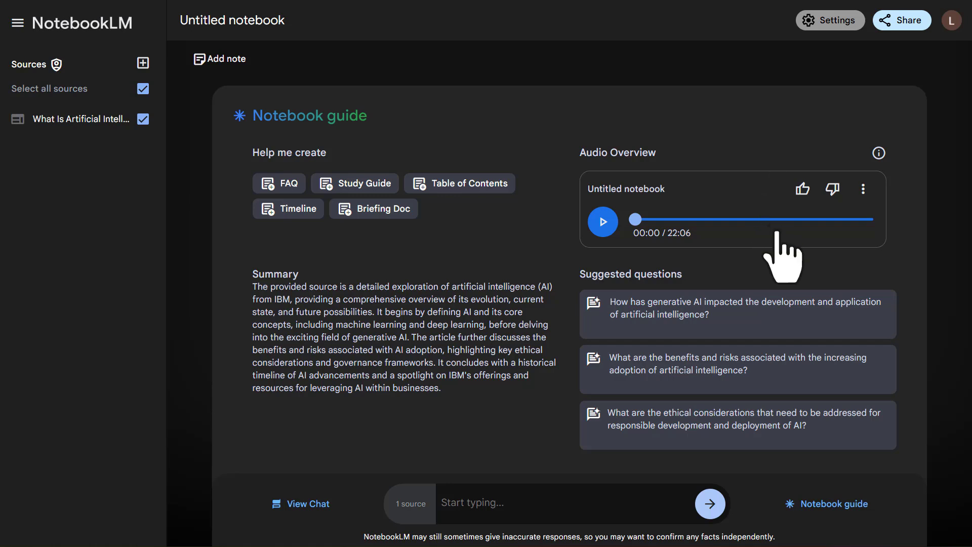
Listen to the Audio Overview up to 00:47, then download it from its options menu
left_click(604, 221)
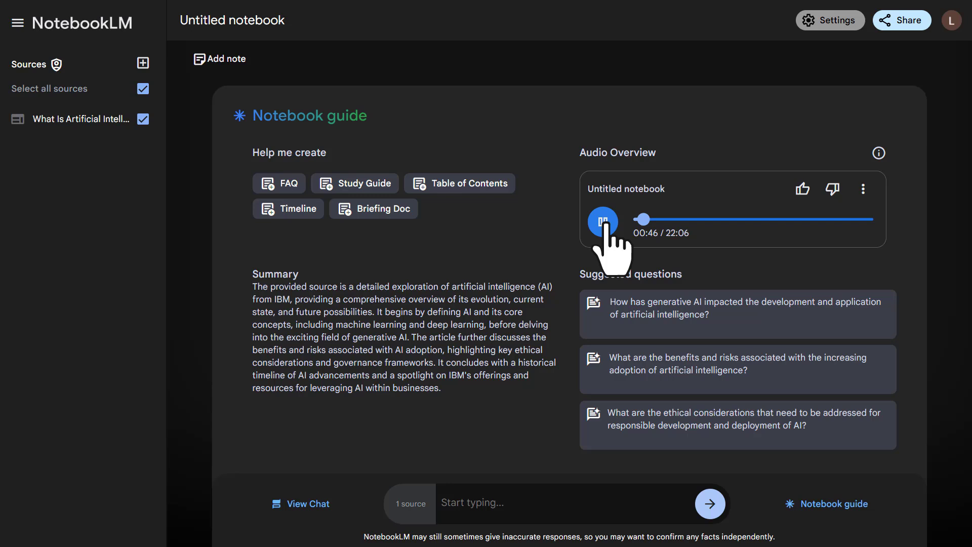
left_click(603, 222)
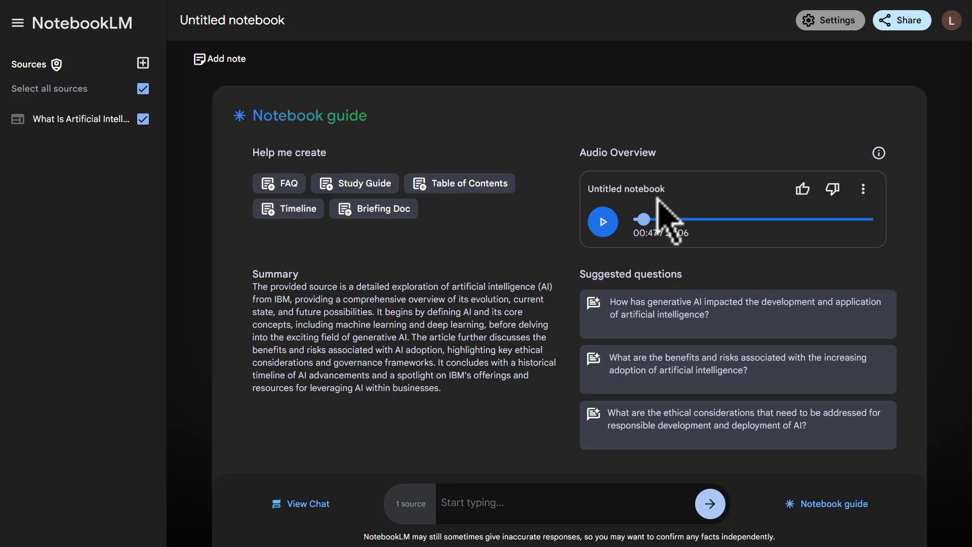
left_click(864, 189)
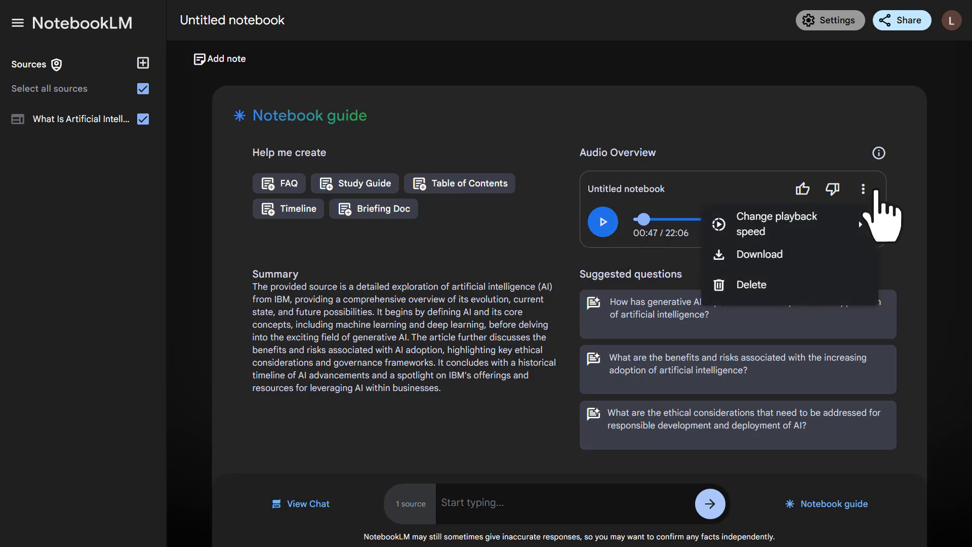
left_click(801, 256)
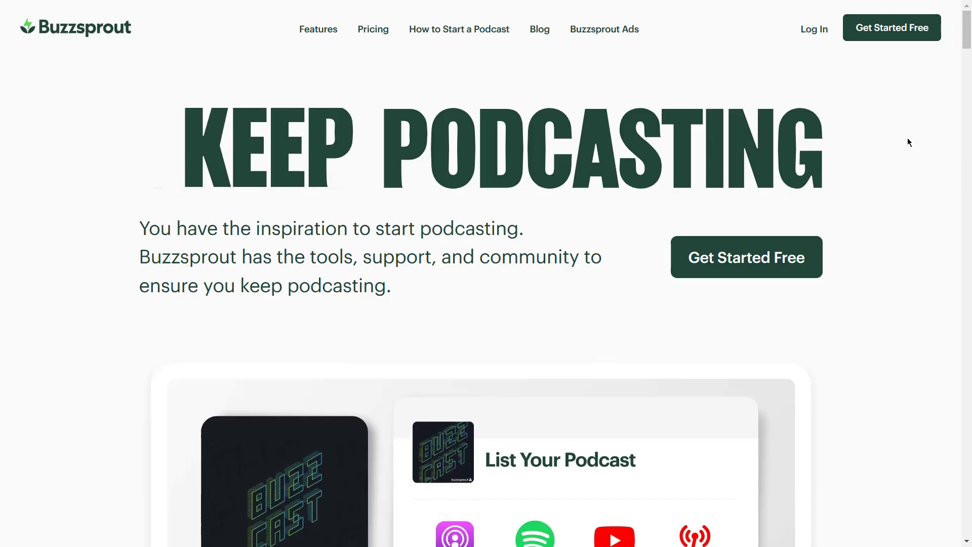
Scroll down the Buzzsprout homepage to the Buzzsprout for Mobile section
scroll(909, 142, "down", 5)
scroll(907, 137, "down", 15)
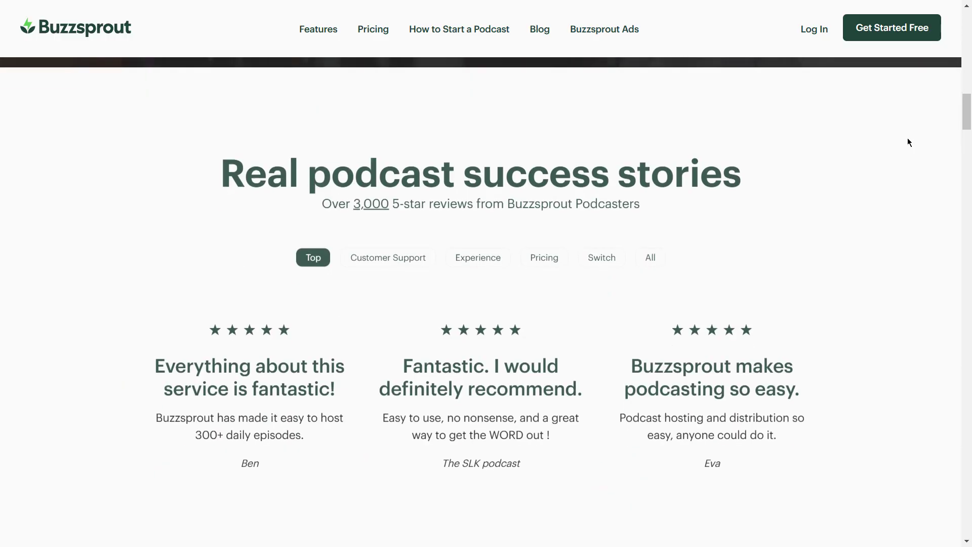
scroll(908, 140, "down", 15)
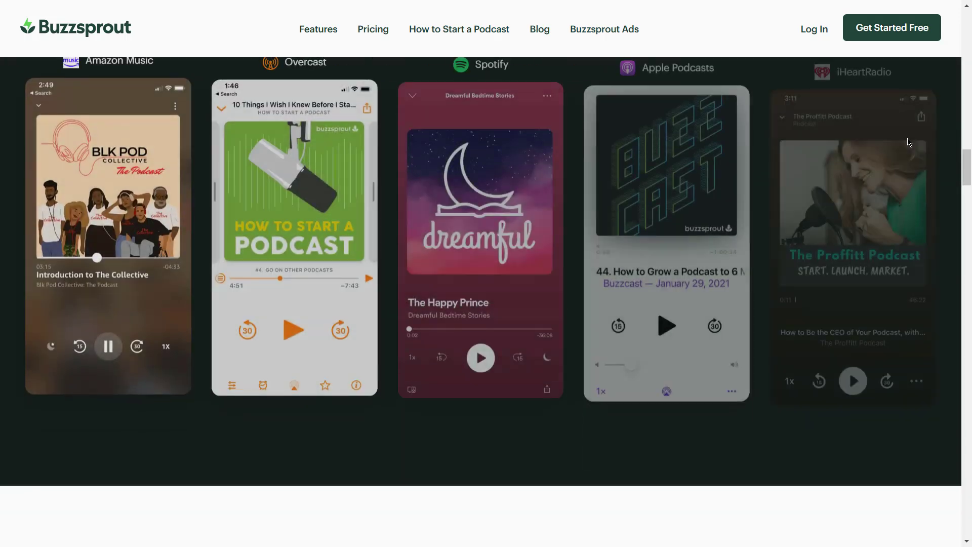
scroll(909, 142, "down", 14)
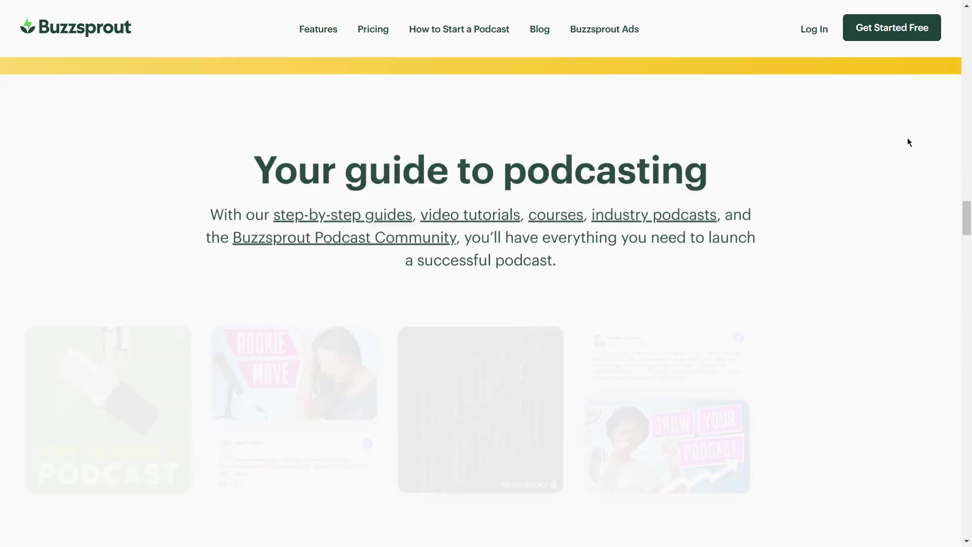
scroll(909, 142, "down", 6)
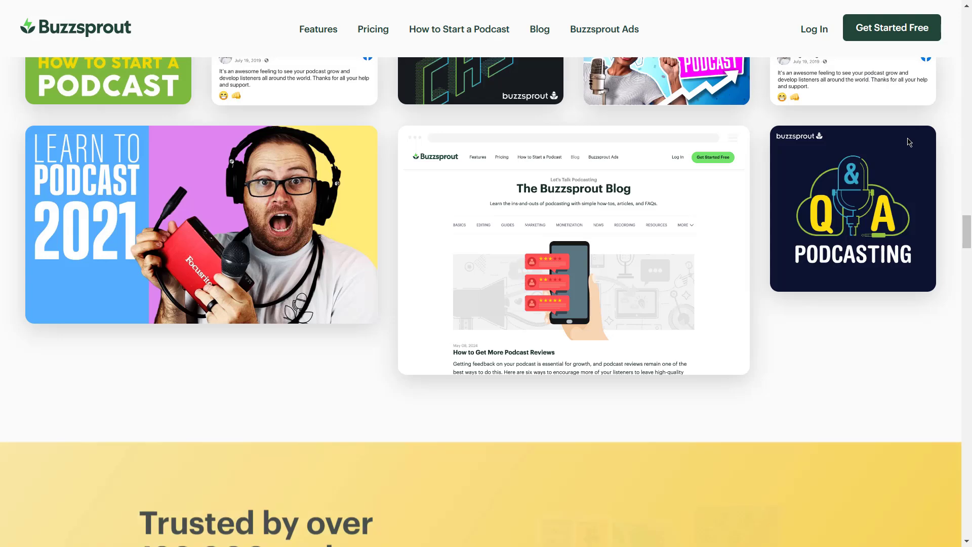
scroll(909, 142, "down", 6)
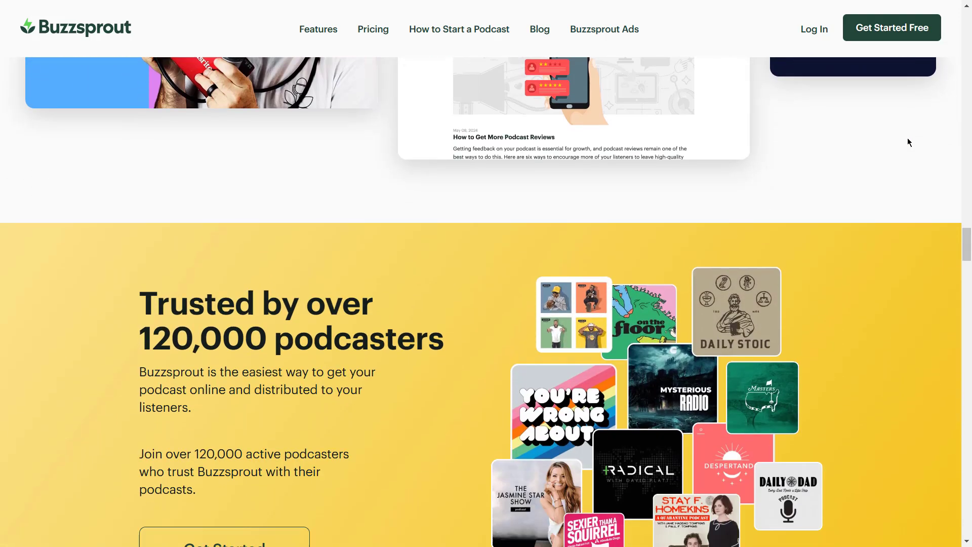
scroll(908, 142, "down", 2)
scroll(908, 142, "down", 6)
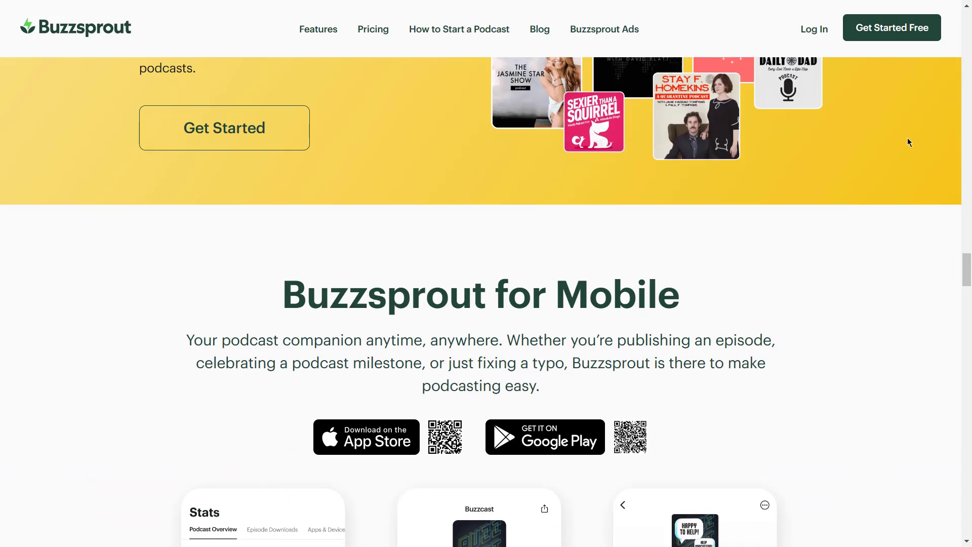
scroll(908, 142, "down", 2)
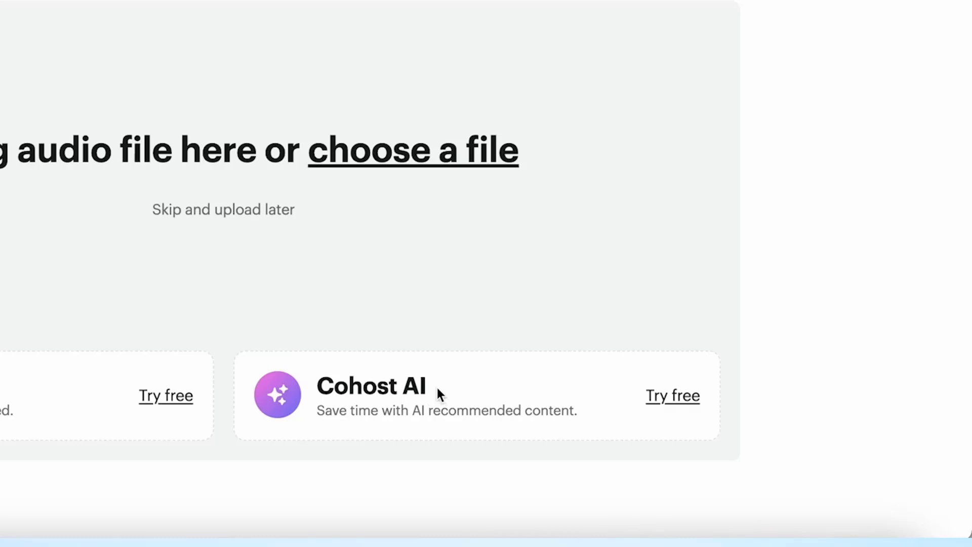
Open and dismiss the Cohost AI free trial offer on the NeuroBytes episode upload page
left_click_drag(438, 394, 316, 394)
left_click(414, 409)
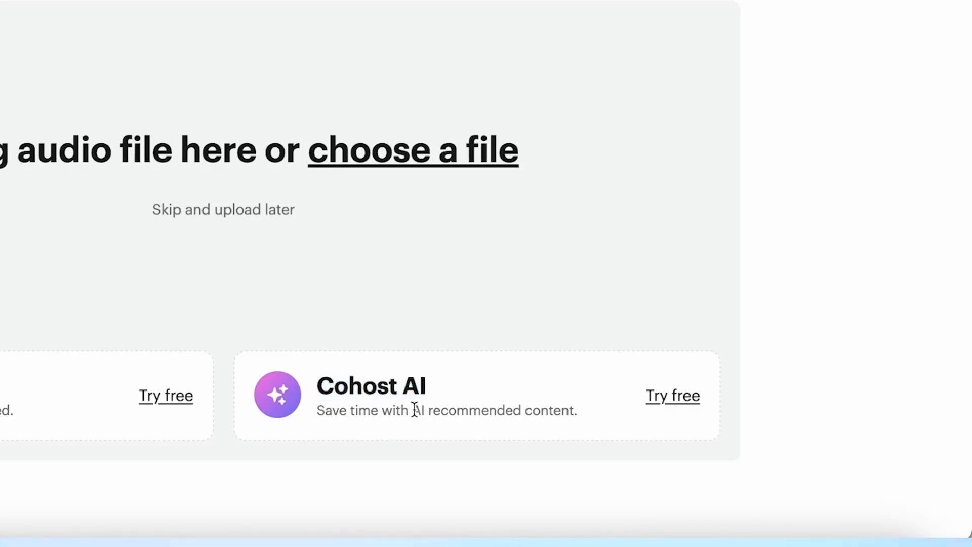
left_click(667, 397)
key("Escape")
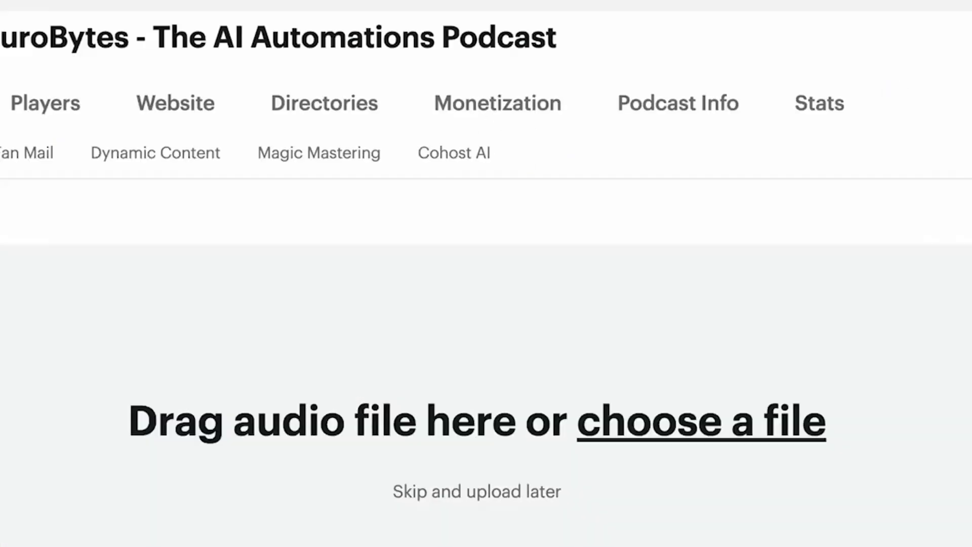
scroll(606, 520, "down", 3)
scroll(606, 521, "up", 1)
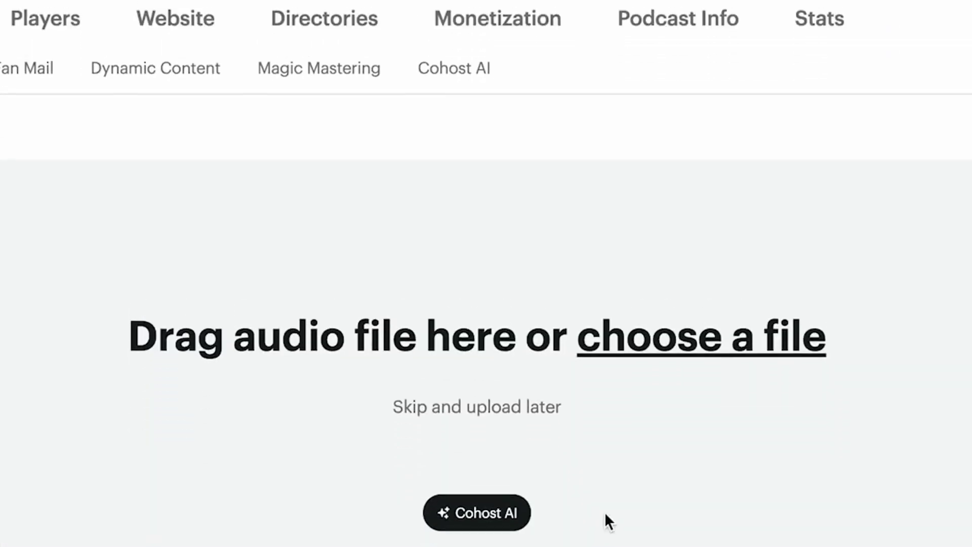